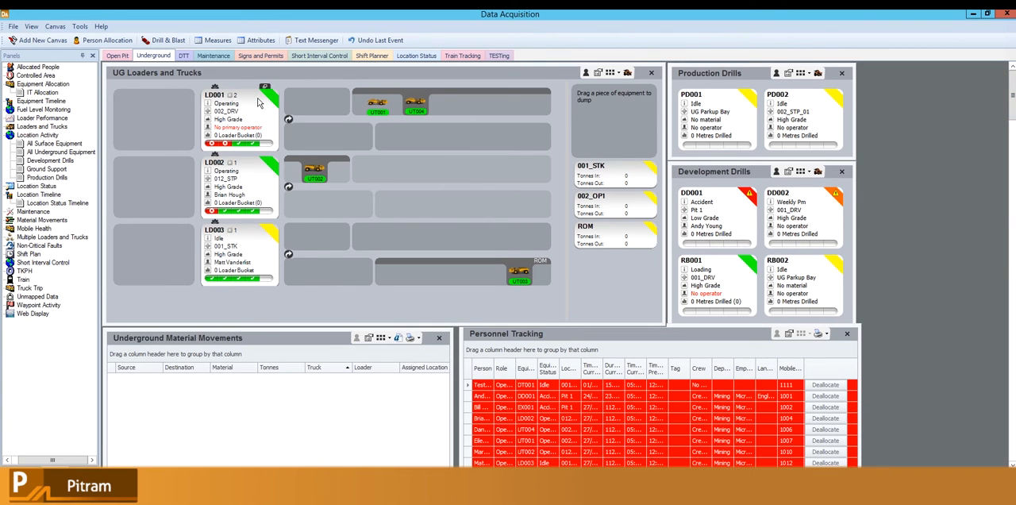
Step: Allocate attachment AT001 to the lower yellow area of IT001 in the IT Allocation panel with status Idle
{"action": "mouse_move", "coordinate": [380, 108]}
{"action": "scroll", "coordinate": [981, 171], "scroll_direction": "down", "scroll_amount": 3}
{"action": "scroll", "coordinate": [936, 163], "scroll_direction": "down", "scroll_amount": 10}
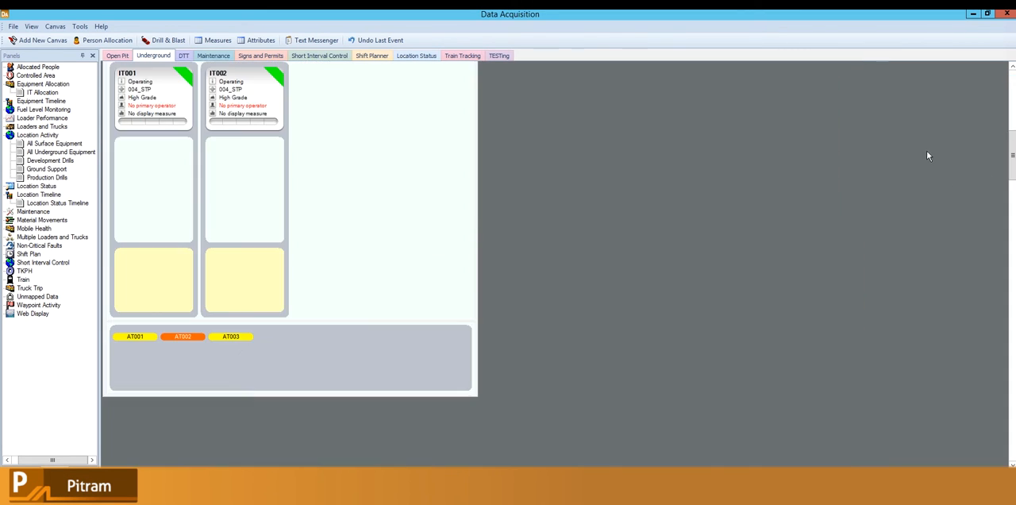
{"action": "scroll", "coordinate": [927, 155], "scroll_direction": "up", "scroll_amount": 2}
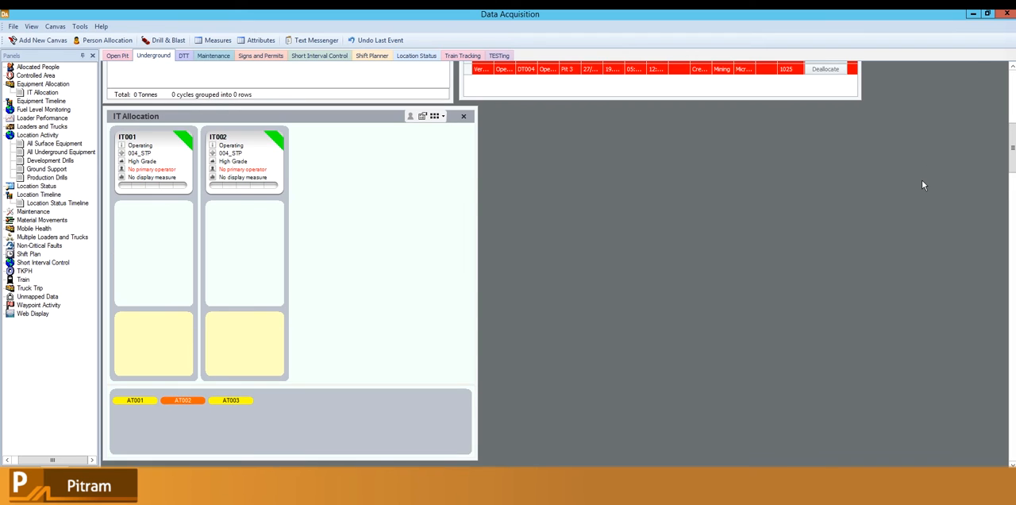
{"action": "scroll", "coordinate": [923, 183], "scroll_direction": "down", "scroll_amount": 2}
{"action": "left_click", "coordinate": [1012, 68]}
{"action": "left_click", "coordinate": [1012, 68]}
{"action": "left_click", "coordinate": [1011, 67]}
{"action": "left_click", "coordinate": [1011, 68]}
{"action": "left_click", "coordinate": [1012, 68]}
{"action": "left_click", "coordinate": [1011, 67]}
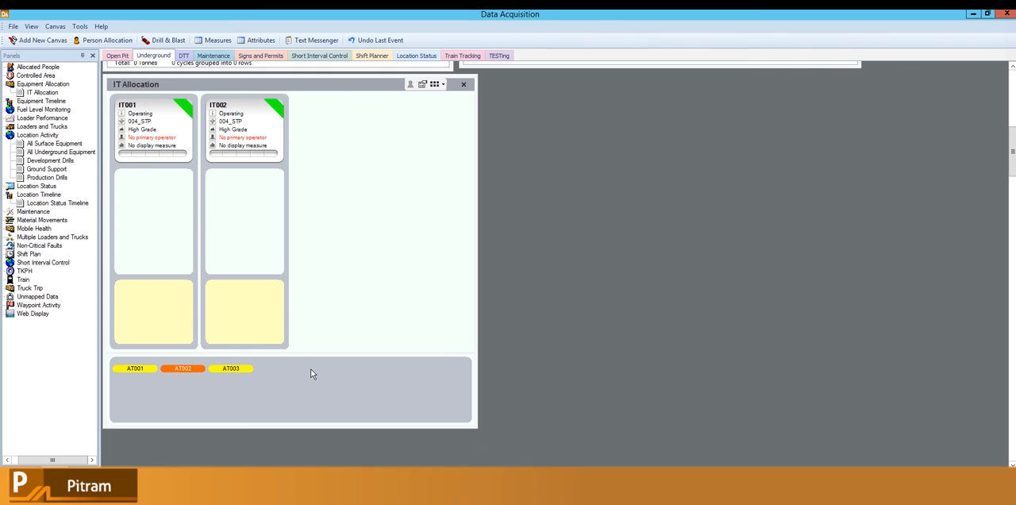
{"action": "double_click", "coordinate": [147, 371]}
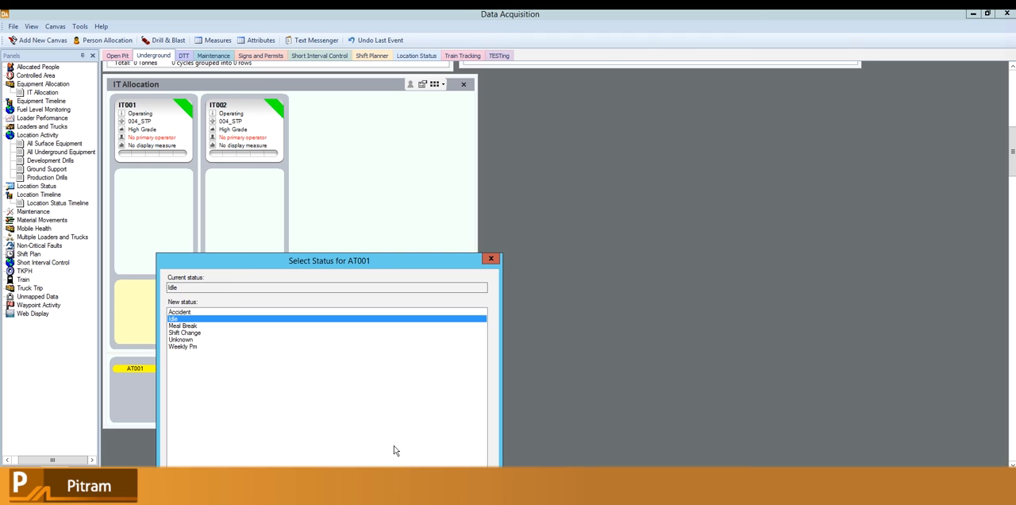
{"action": "left_click", "coordinate": [397, 484]}
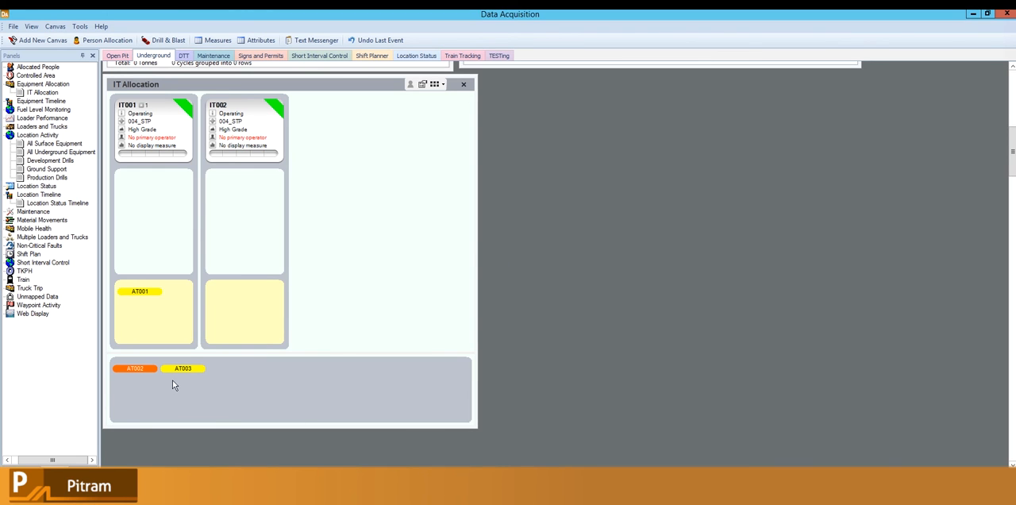
Step: Allocate AT002 to the yellow area of IT002 and AT003 to the yellow area of IT001, both with status Idle
{"action": "left_click_drag", "start_coordinate": [243, 322], "coordinate": [242, 319]}
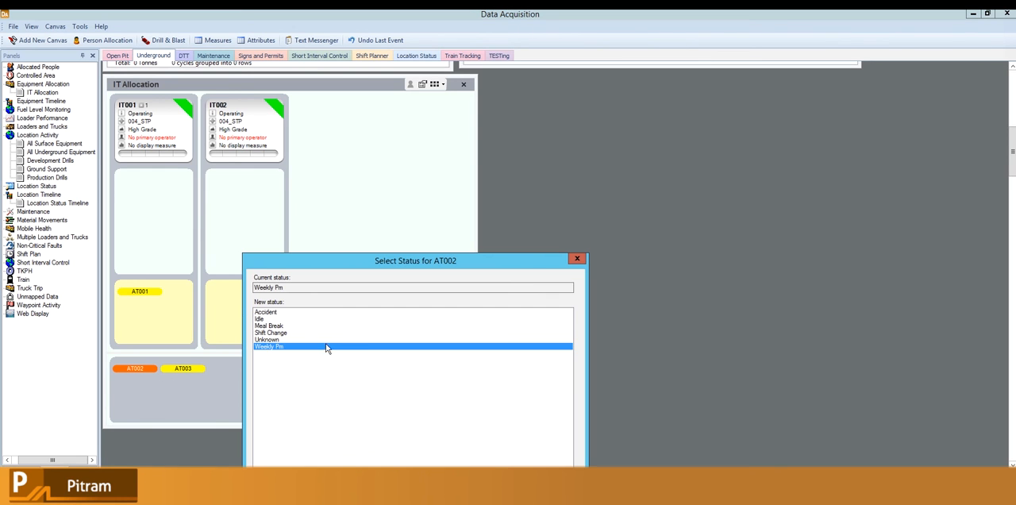
{"action": "left_click", "coordinate": [293, 319]}
{"action": "left_click", "coordinate": [536, 484]}
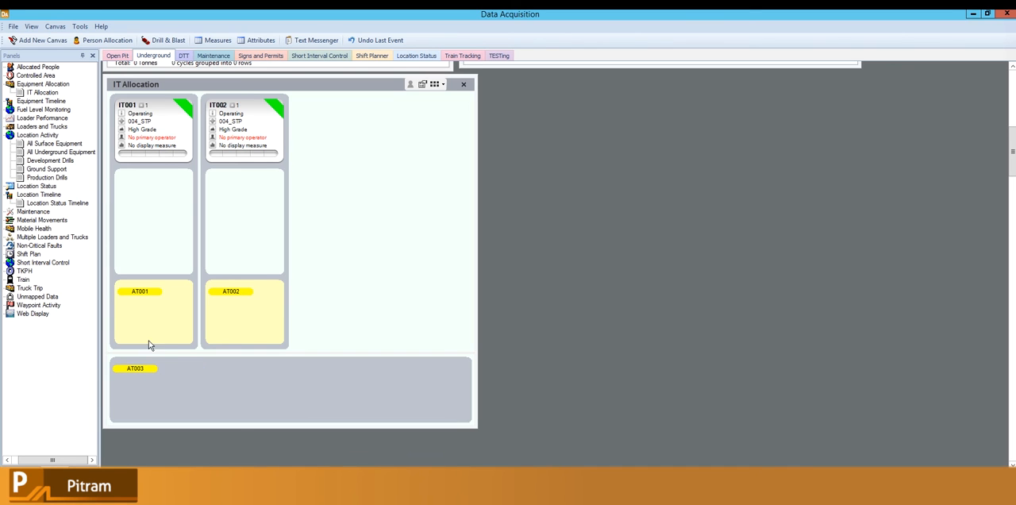
{"action": "left_click_drag", "start_coordinate": [152, 369], "coordinate": [156, 341]}
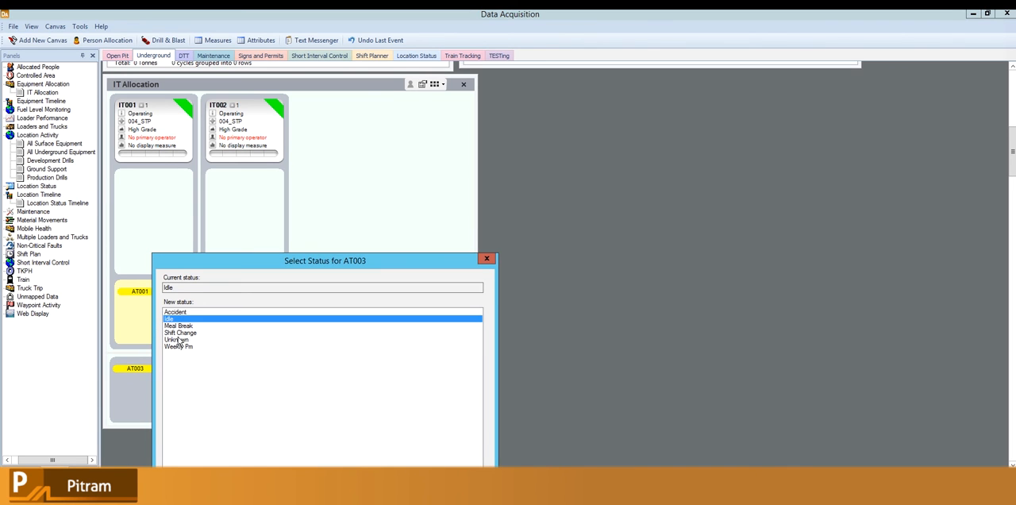
{"action": "left_click", "coordinate": [445, 484]}
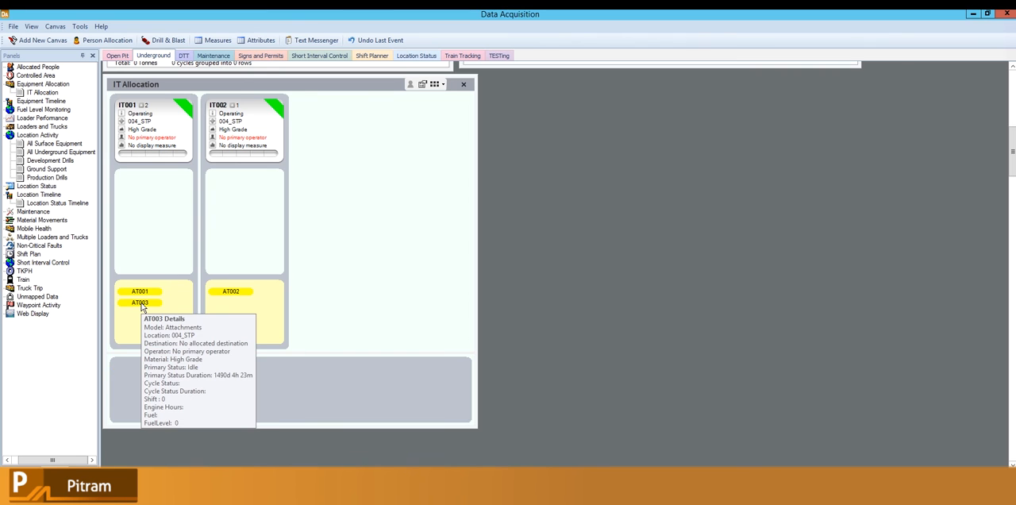
Step: Move AT003 from IT001 to the upper white area of IT002 with status Operating
{"action": "mouse_move", "coordinate": [145, 308]}
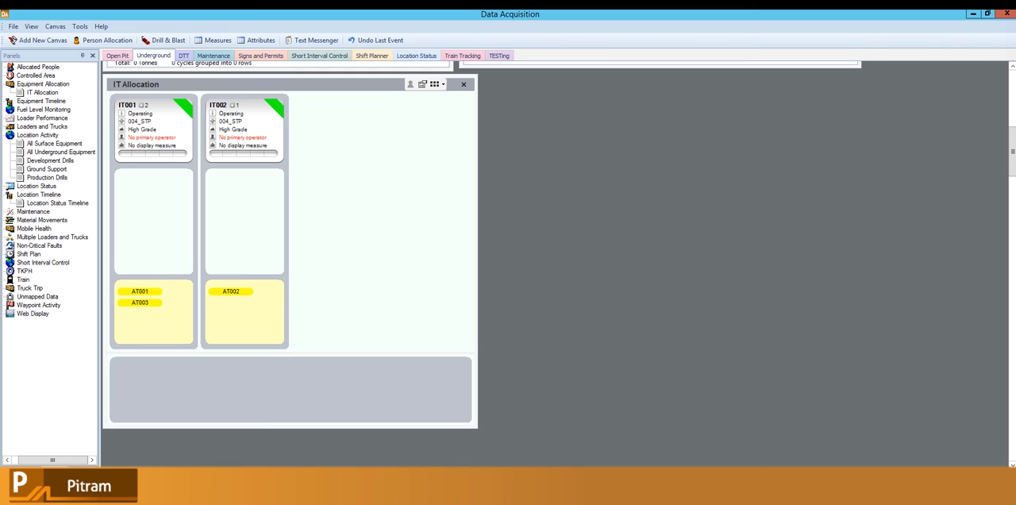
{"action": "double_click", "coordinate": [135, 306]}
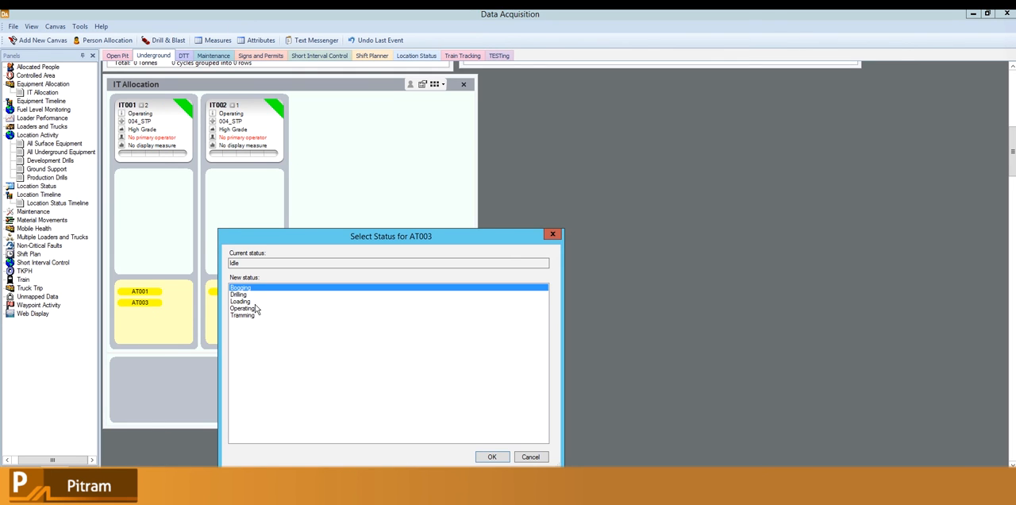
{"action": "left_click", "coordinate": [256, 315]}
{"action": "left_click", "coordinate": [243, 308]}
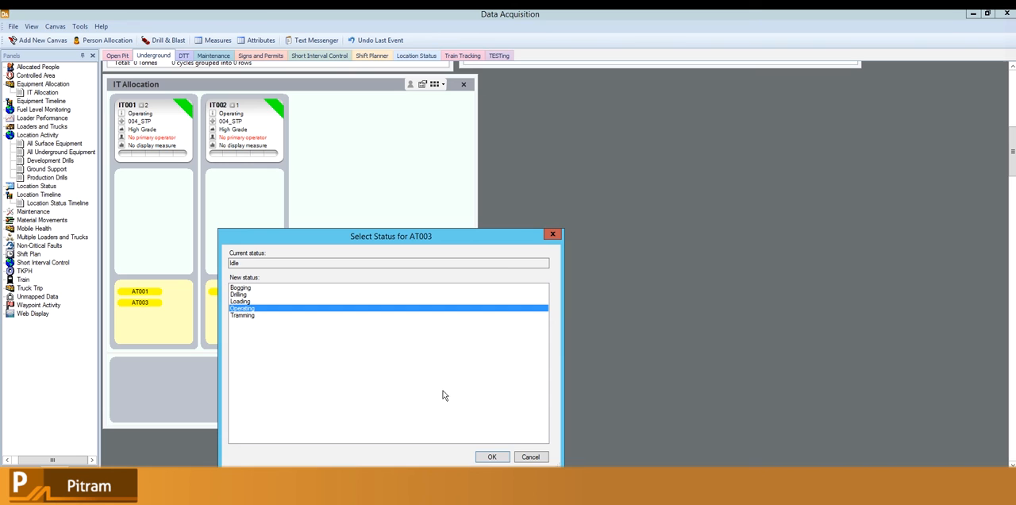
{"action": "left_click", "coordinate": [493, 456]}
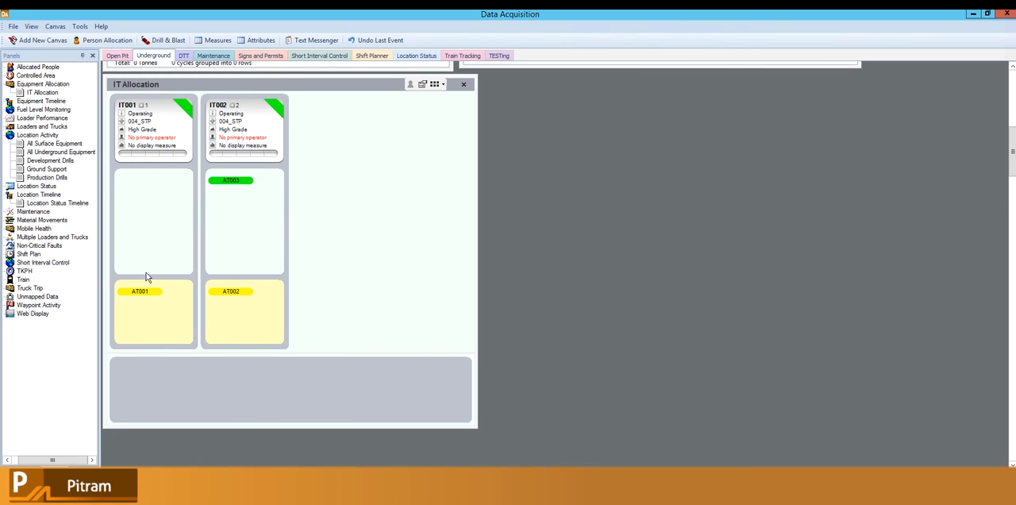
Step: Open the IT Allocation panel's definition for editing and keep its name
{"action": "mouse_move", "coordinate": [140, 297]}
{"action": "left_click", "coordinate": [426, 85]}
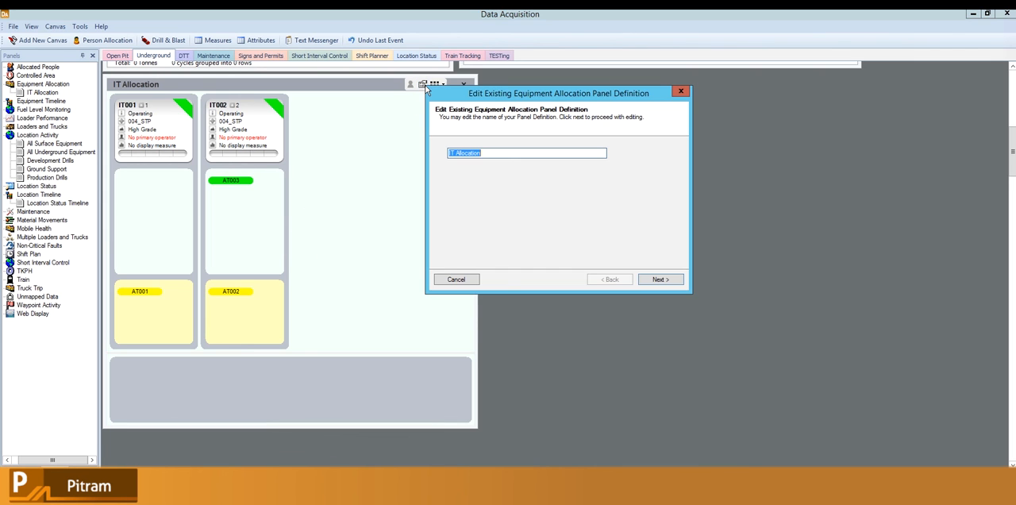
{"action": "left_click_drag", "start_coordinate": [453, 100], "coordinate": [513, 90]}
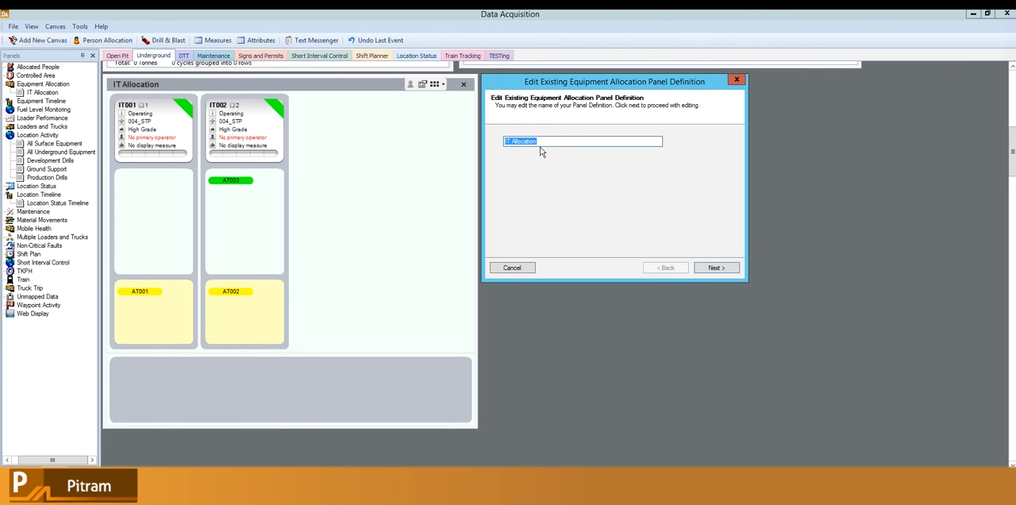
{"action": "left_click", "coordinate": [705, 268]}
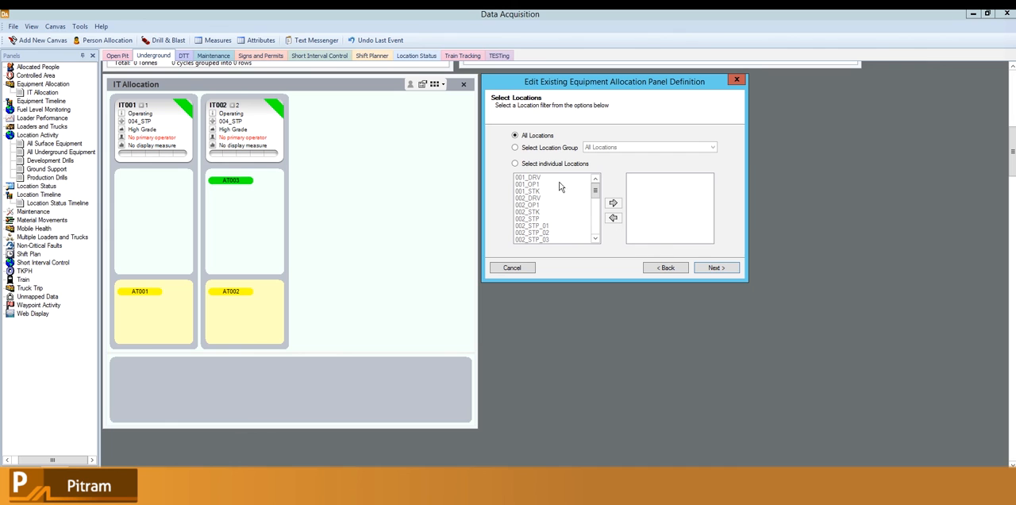
Step: Review the location group and individual location filter options and keep All Locations as the panel's location filter
{"action": "left_click", "coordinate": [539, 149]}
{"action": "left_click", "coordinate": [542, 136]}
{"action": "left_click", "coordinate": [568, 148]}
{"action": "left_click", "coordinate": [593, 147]}
{"action": "left_click", "coordinate": [599, 152]}
{"action": "left_click", "coordinate": [558, 164]}
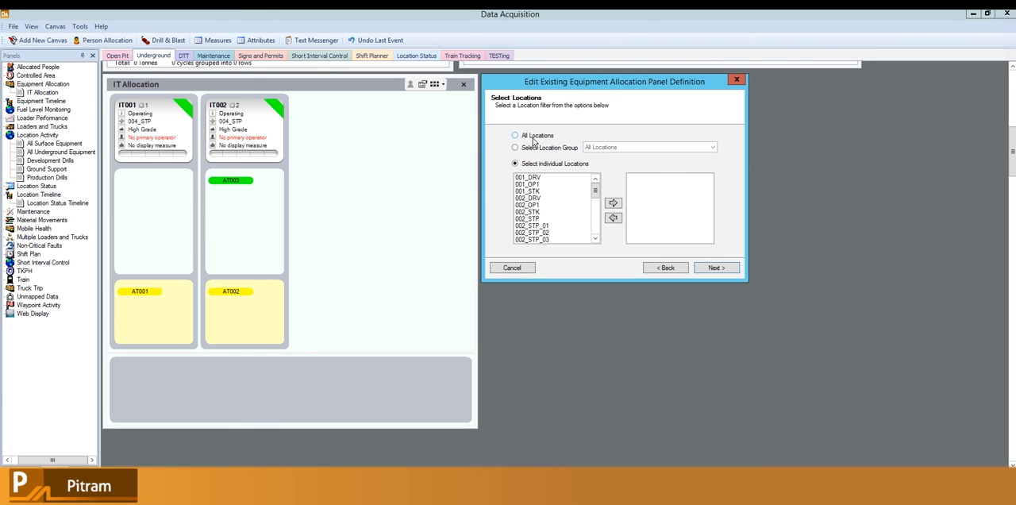
{"action": "left_click", "coordinate": [535, 136]}
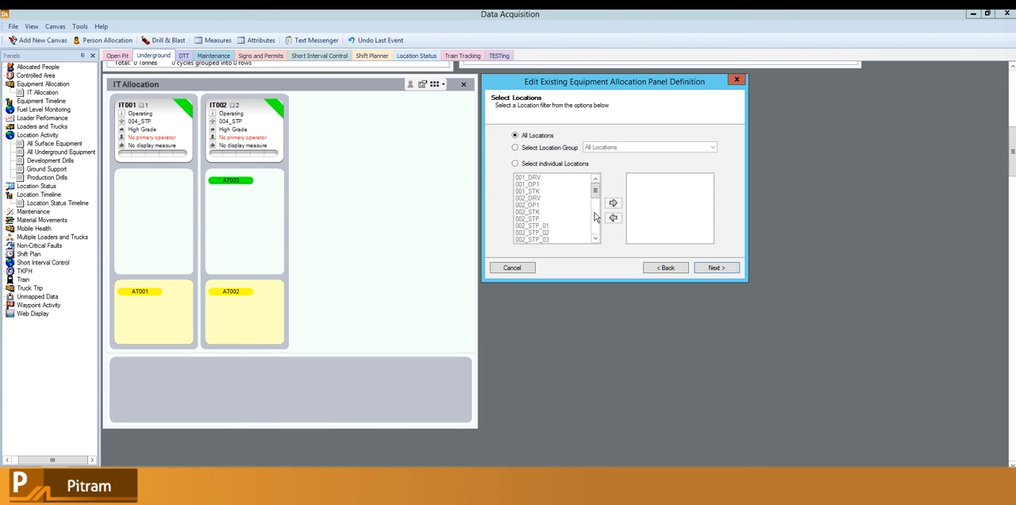
{"action": "left_click", "coordinate": [708, 268]}
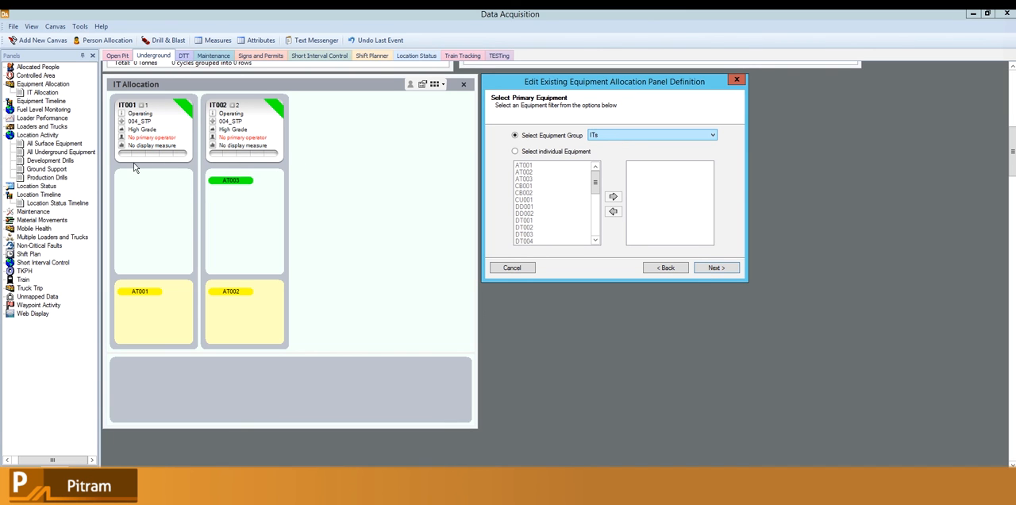
Step: Review the available primary equipment groups and keep ITs as the panel's primary equipment
{"action": "left_click", "coordinate": [710, 137]}
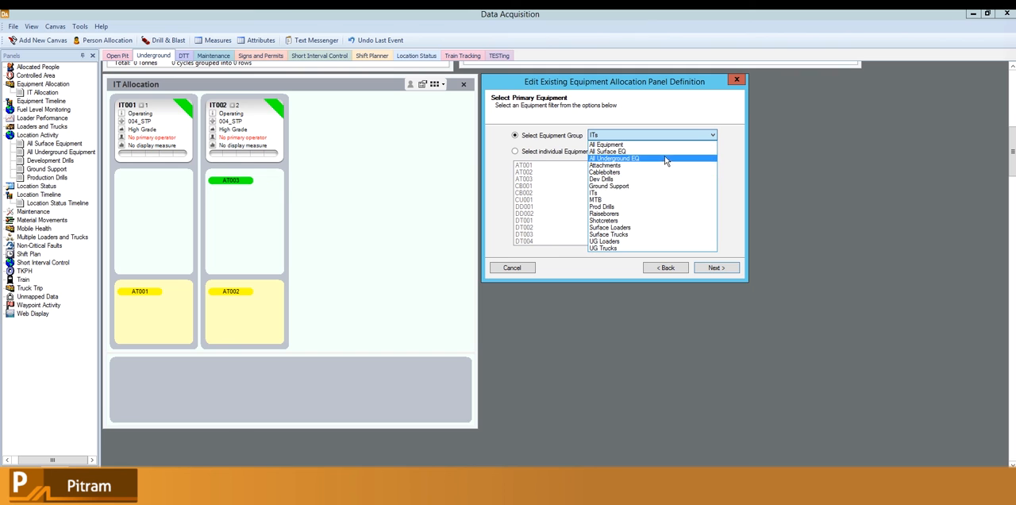
{"action": "left_click", "coordinate": [665, 136]}
{"action": "left_click", "coordinate": [719, 268]}
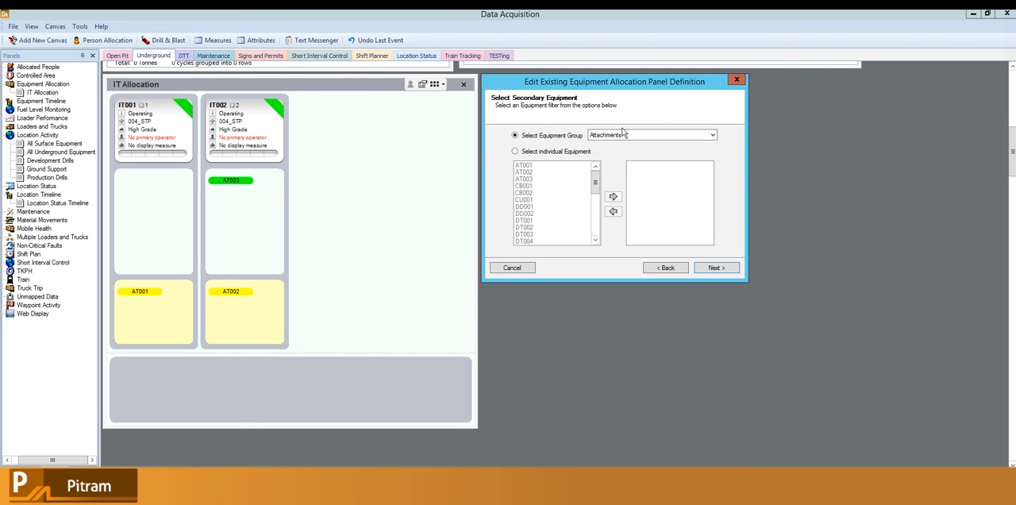
Step: Keep Attachments as the secondary equipment group and finish the panel definition with the Operator role prompt
{"action": "left_click", "coordinate": [623, 134]}
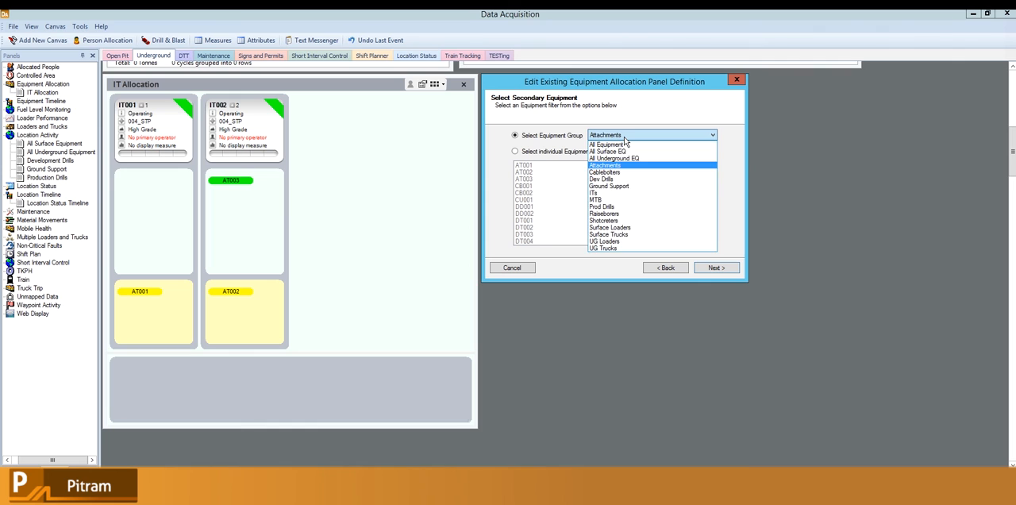
{"action": "left_click", "coordinate": [624, 140]}
{"action": "left_click", "coordinate": [701, 268]}
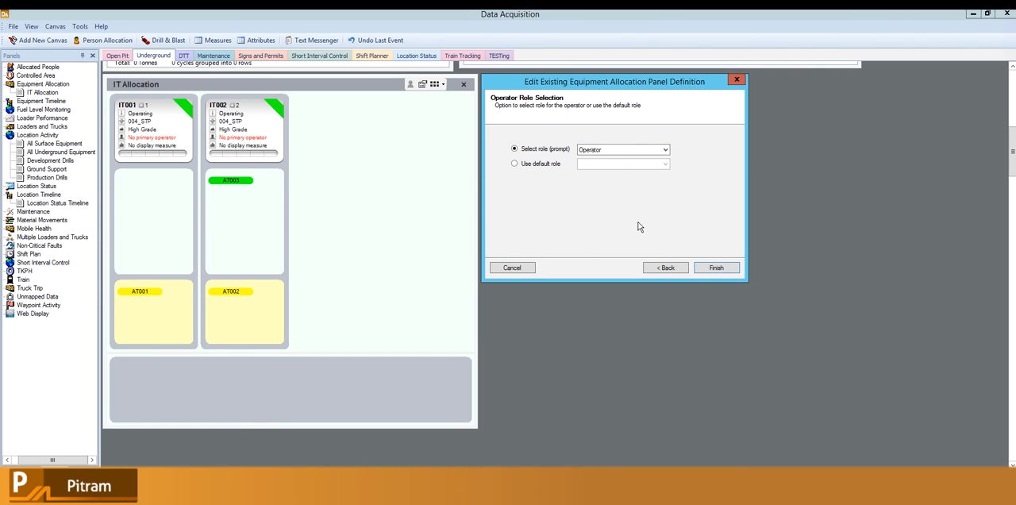
{"action": "left_click", "coordinate": [711, 271]}
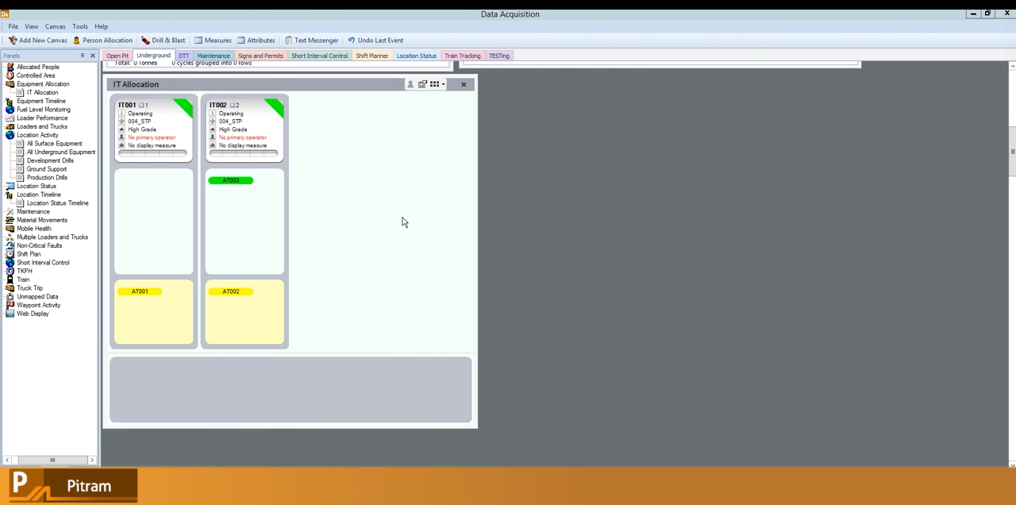